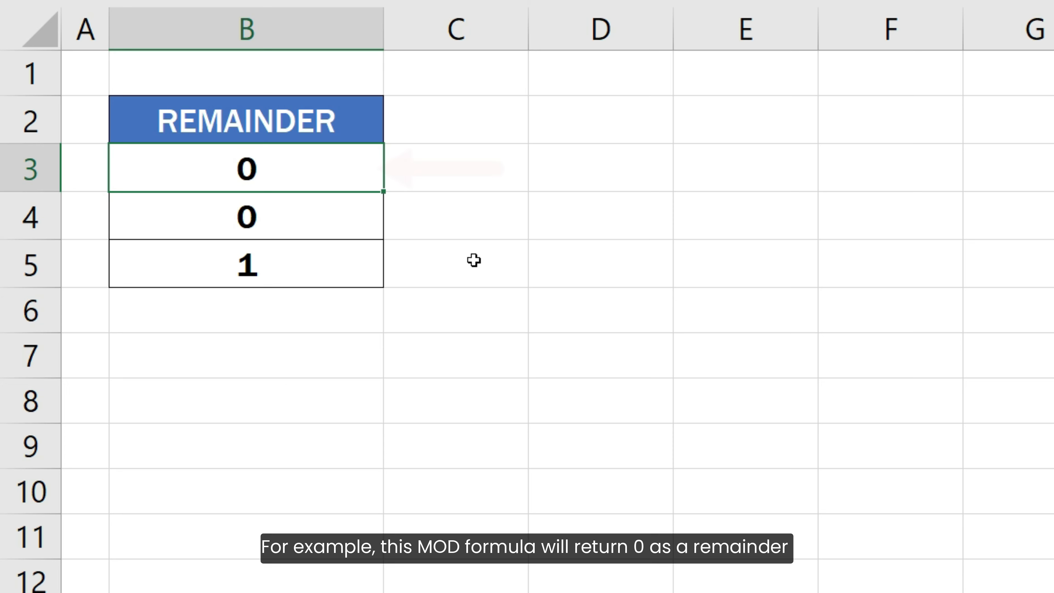
Examine the MOD formulas behind the three remainder cells B3 to B5.
key(F2)
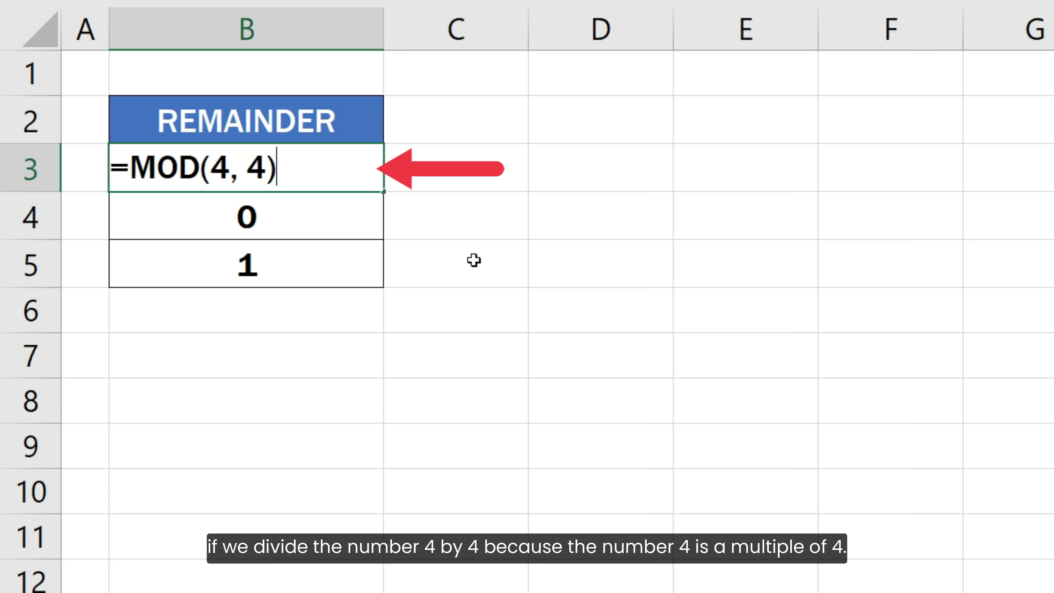
key(Return)
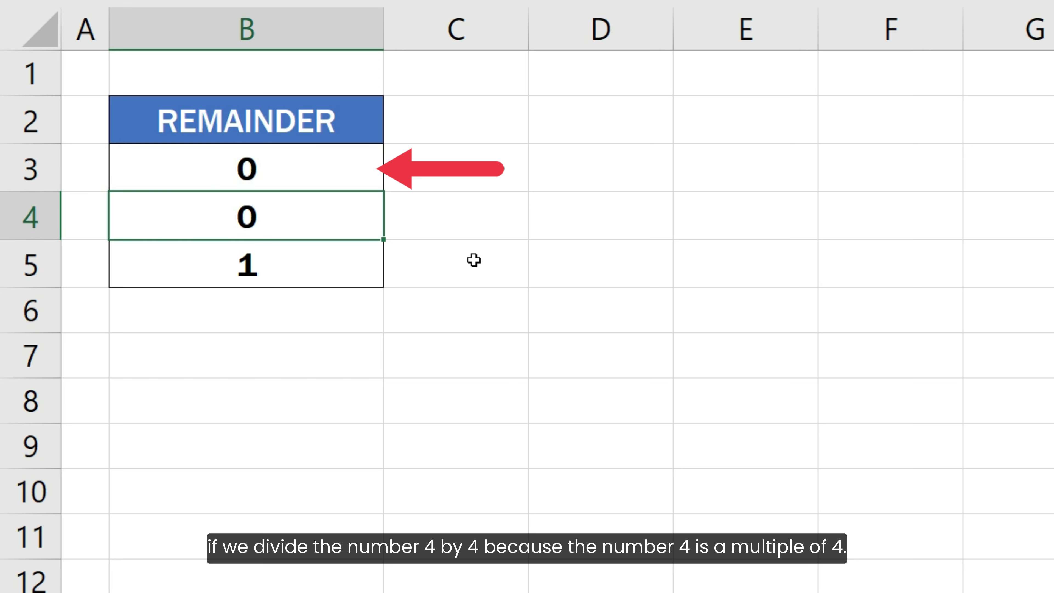
text(=MOD(4, 2))
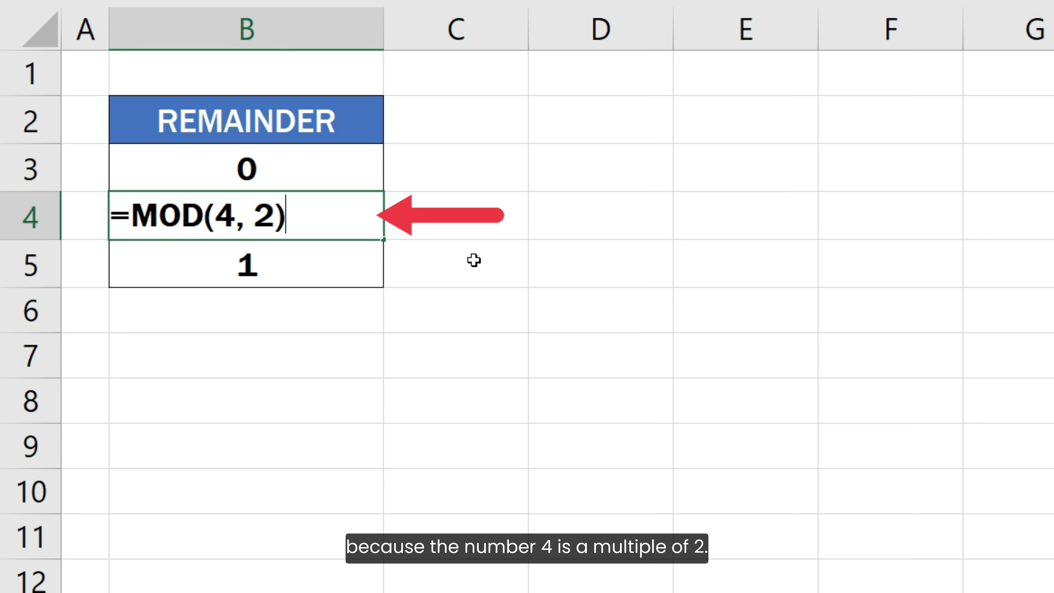
key(Return)
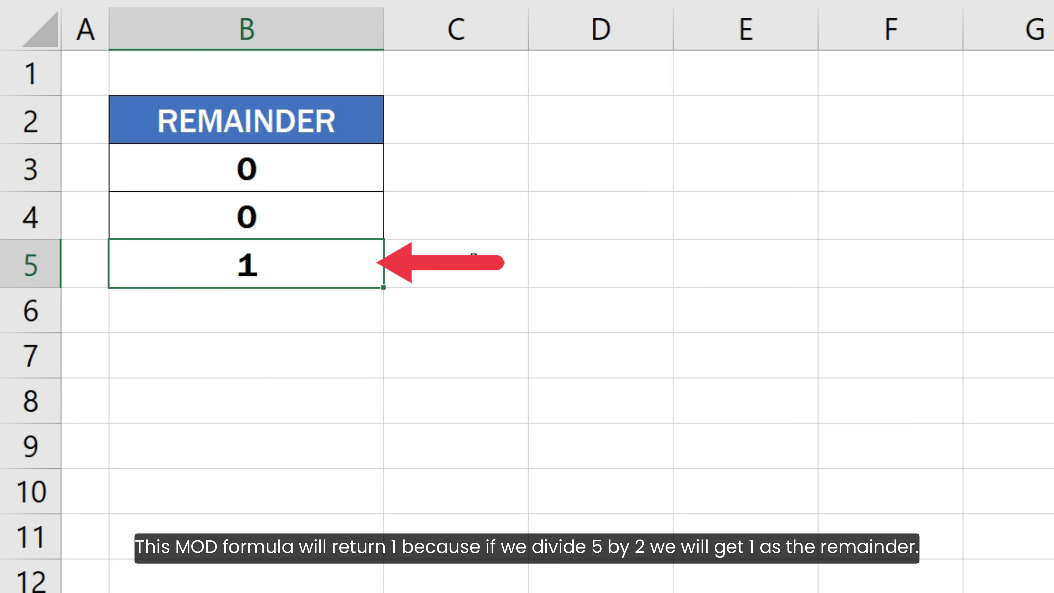
key(F2)
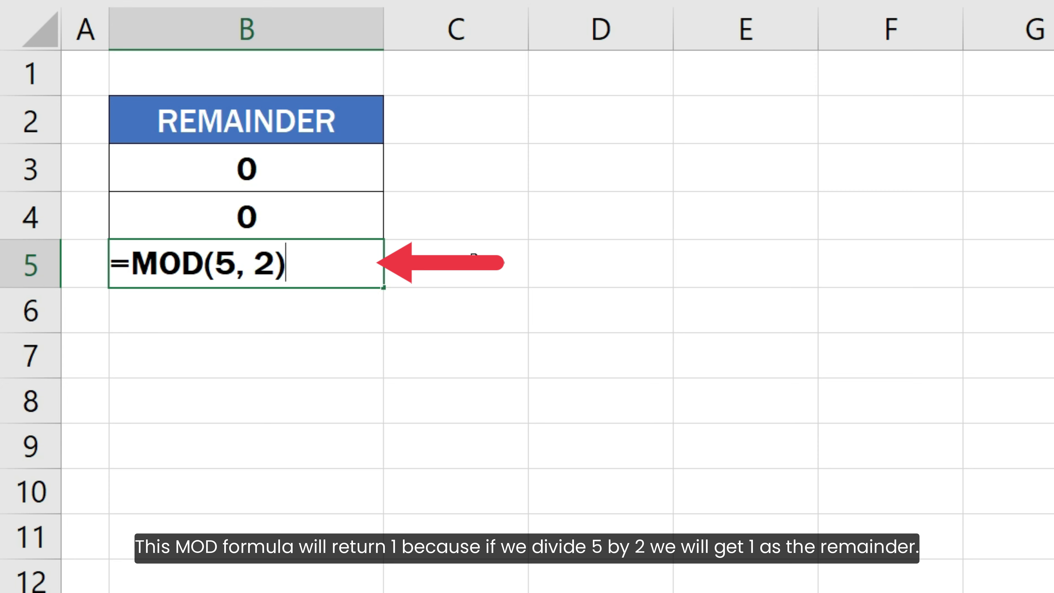
key(Return)
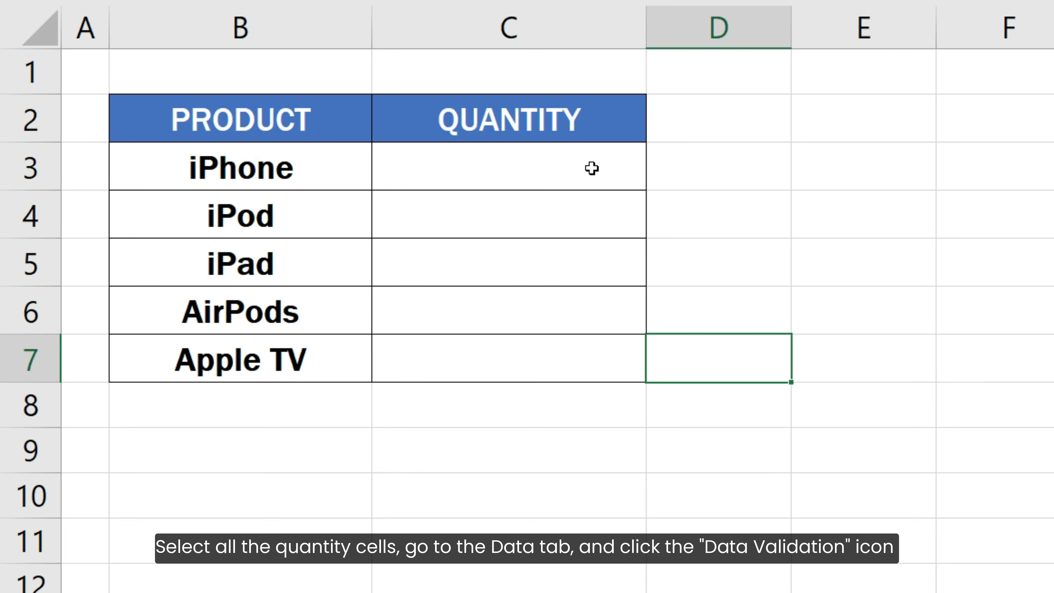
Start a data validation rule for the quantity cells C3:C7 and set the allowed criteria to Custom.
drag(592, 166, 598, 358)
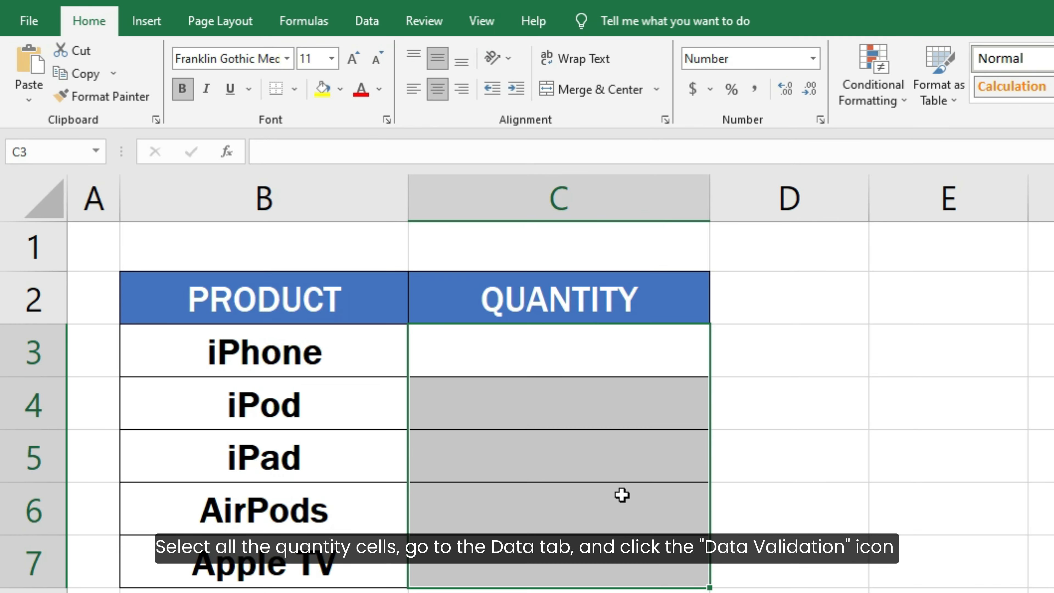
click(369, 22)
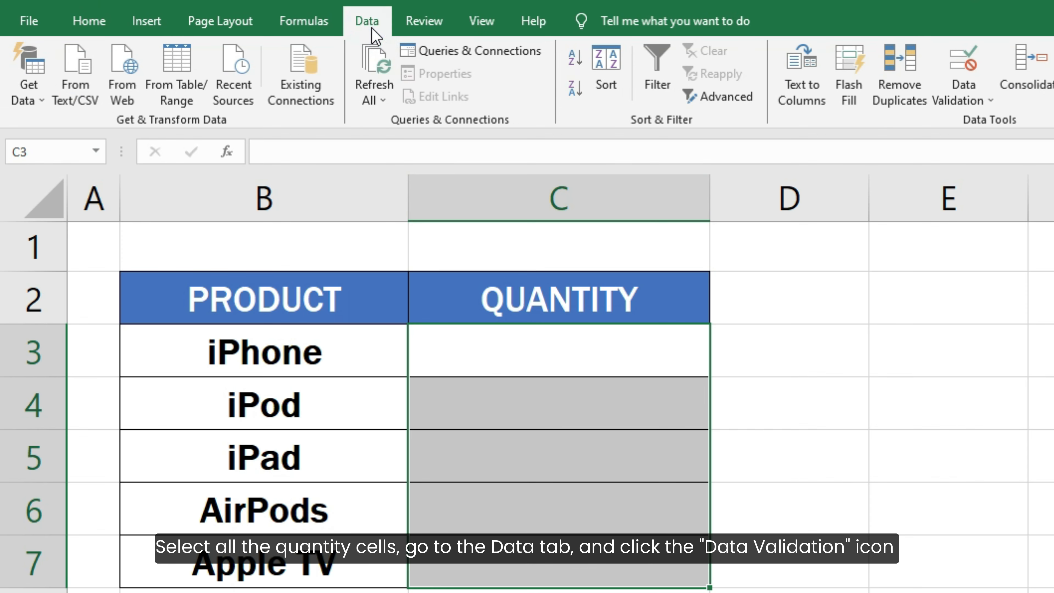
click(963, 66)
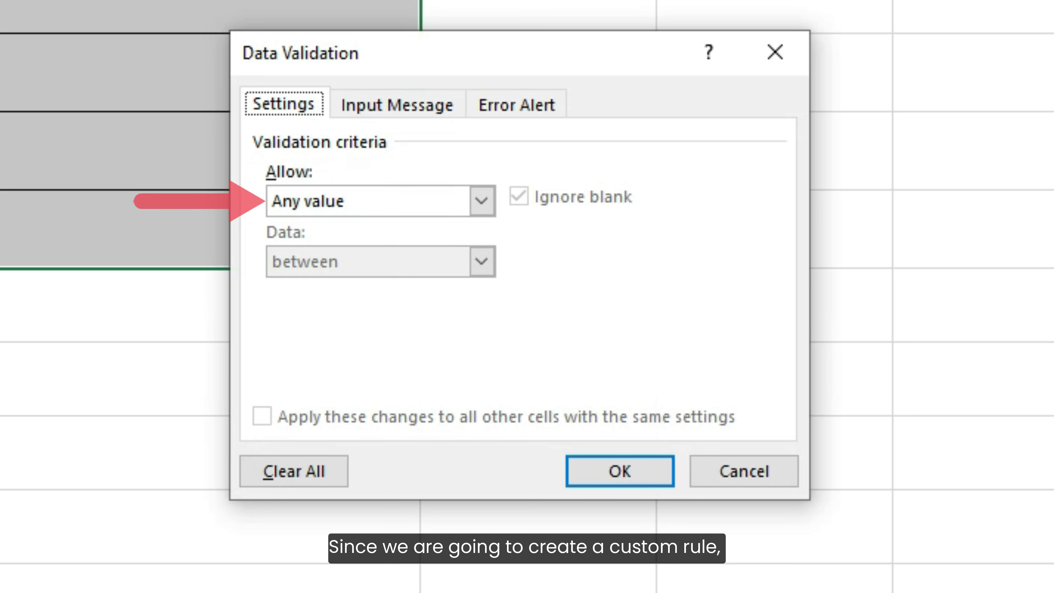
click(480, 202)
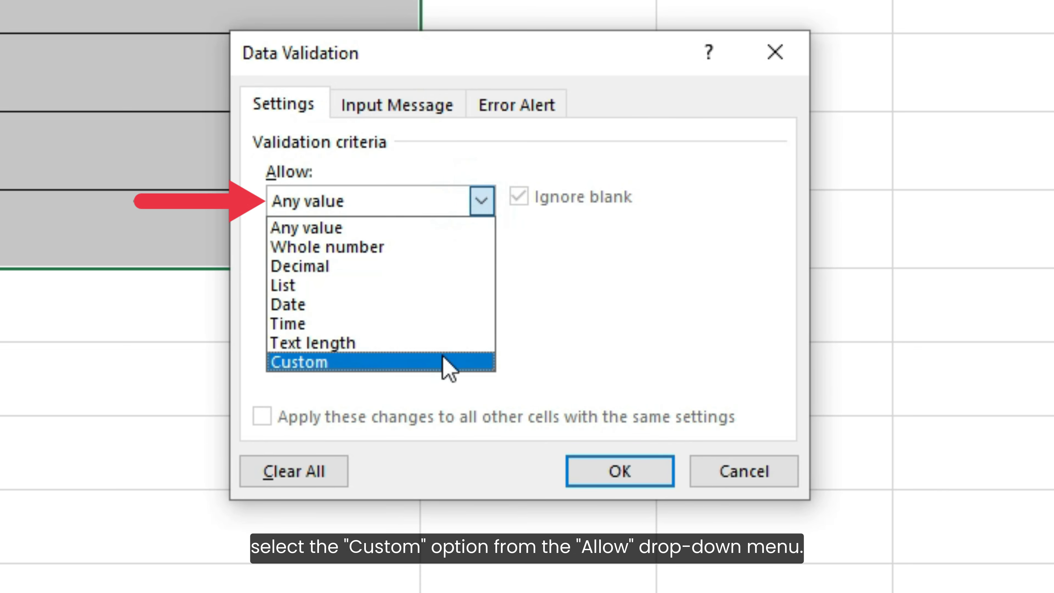
click(443, 357)
Enter =MOD(C3, 1000) = 0 as the custom validation formula and apply the rule.
click(441, 320)
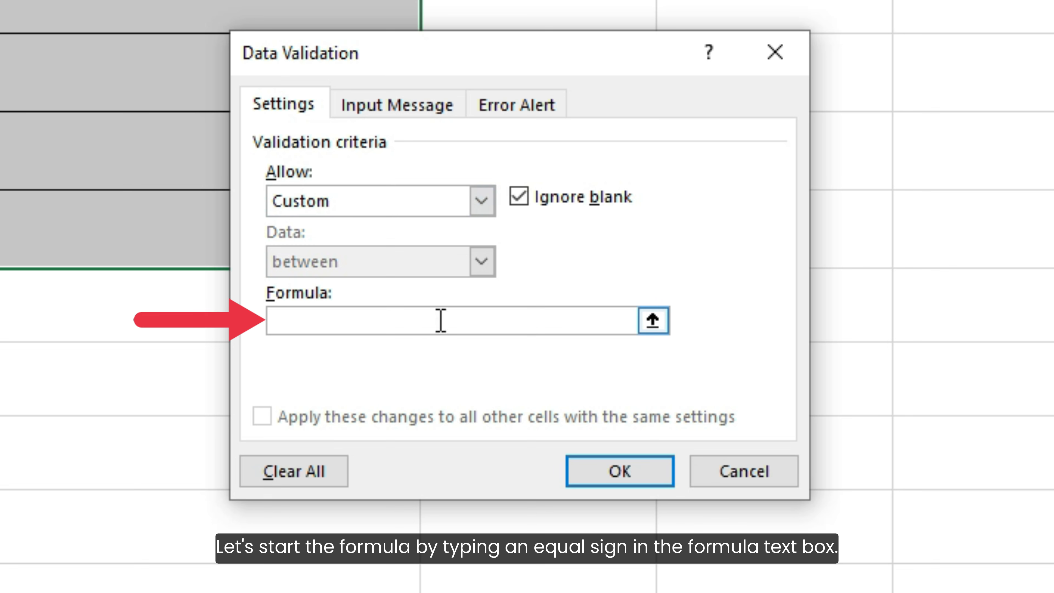
click(441, 321)
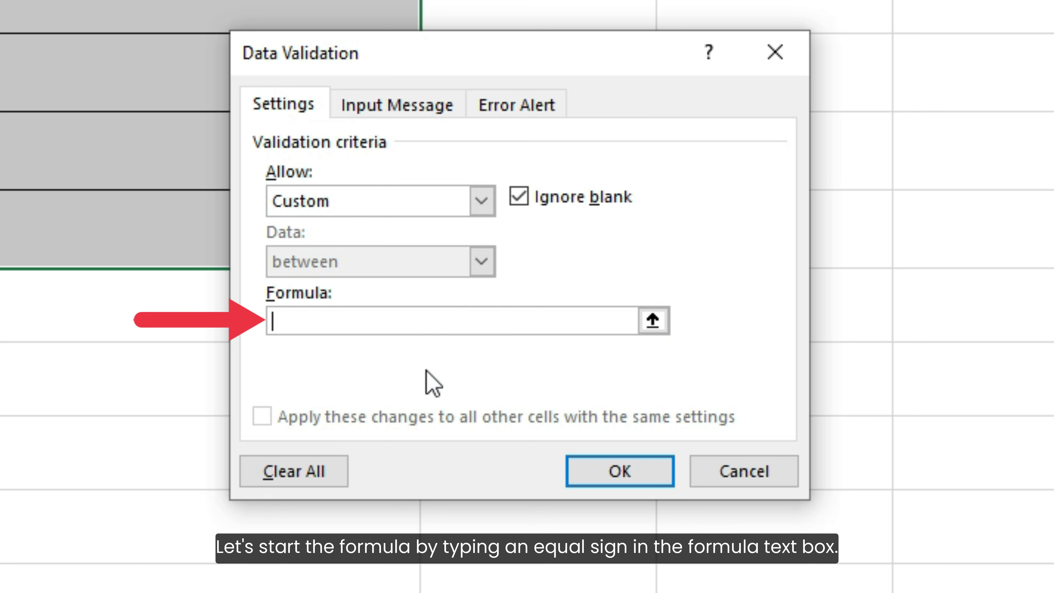
text(=)
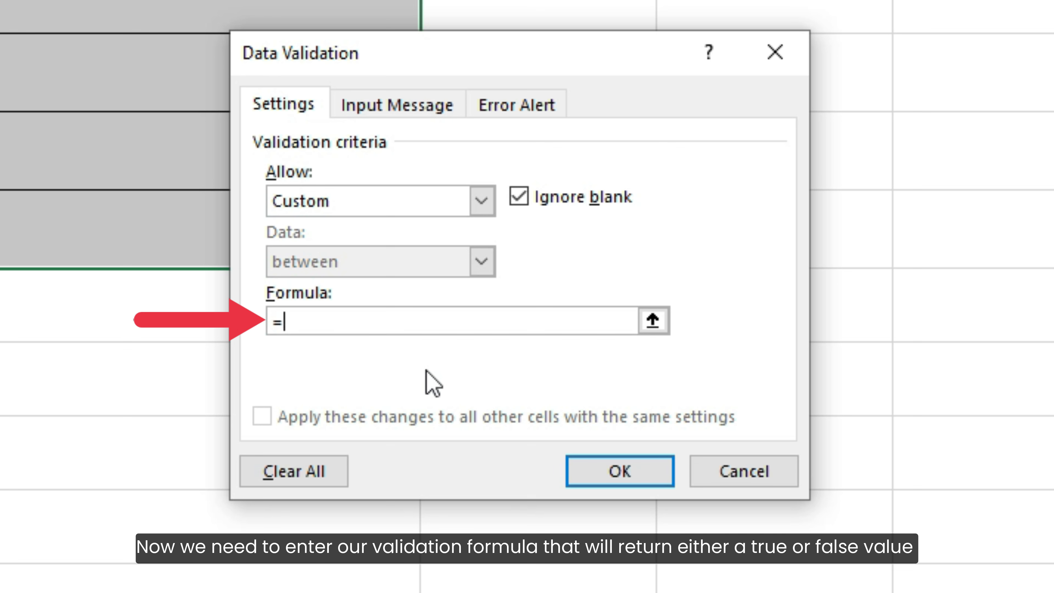
text(MOD(C3, )
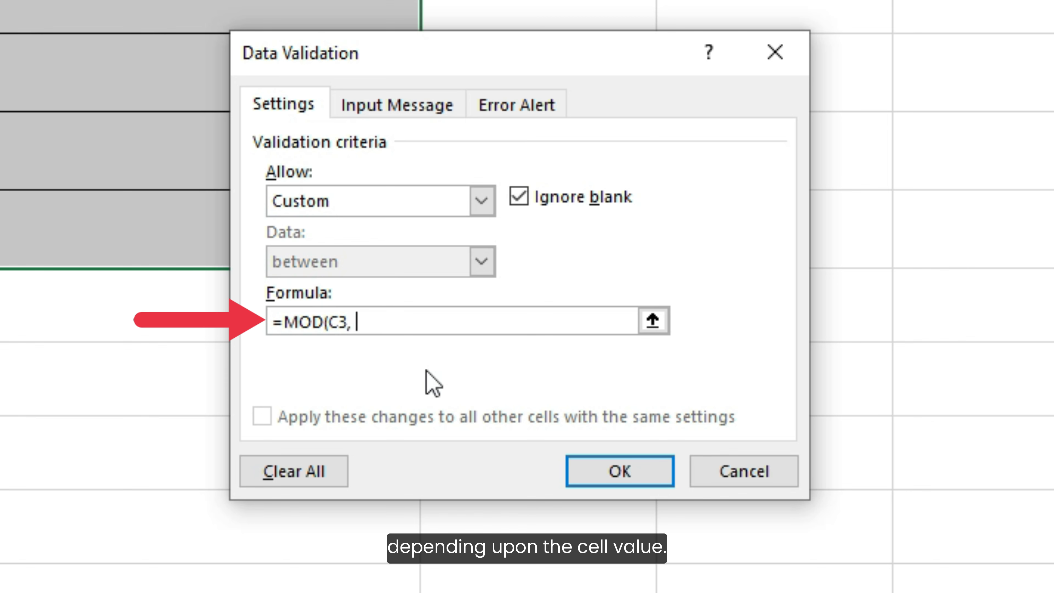
text(1000)
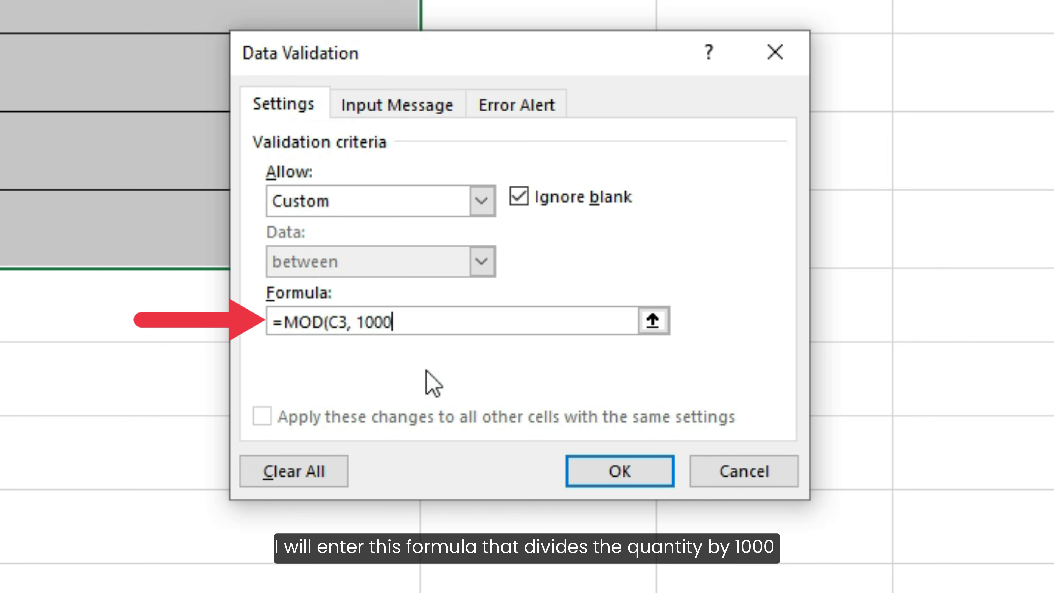
text() = 0)
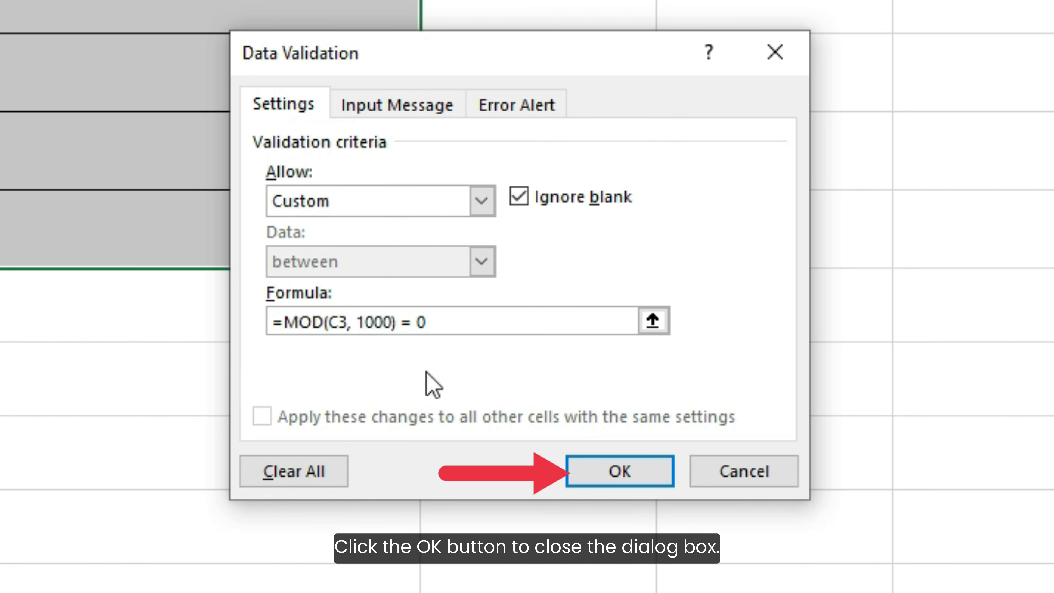
click(587, 473)
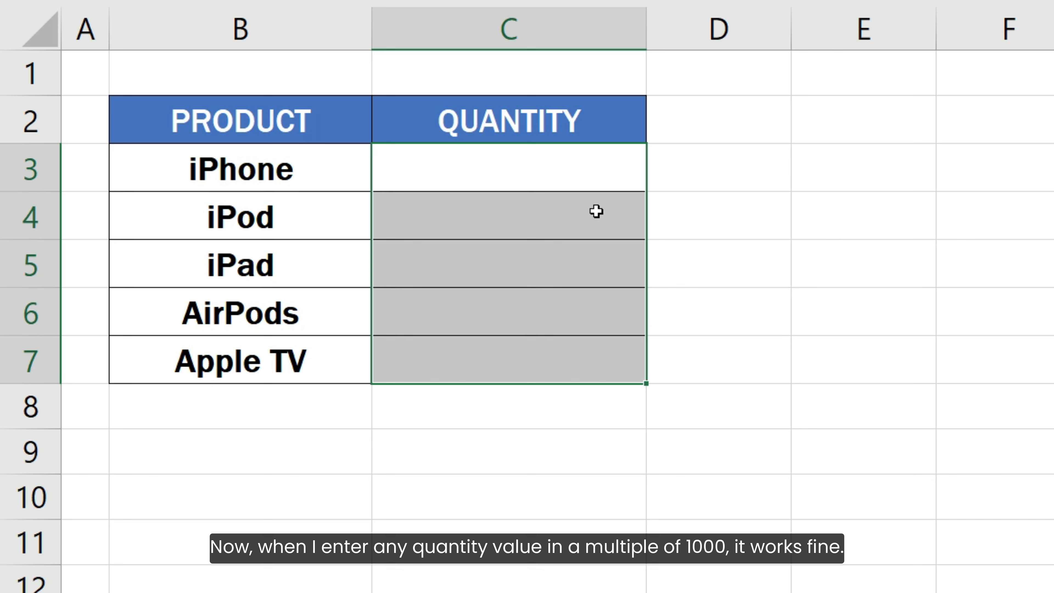
Enter a quantity of 1000 for iPhone in C3 and 2000 for iPod in C4.
click(583, 180)
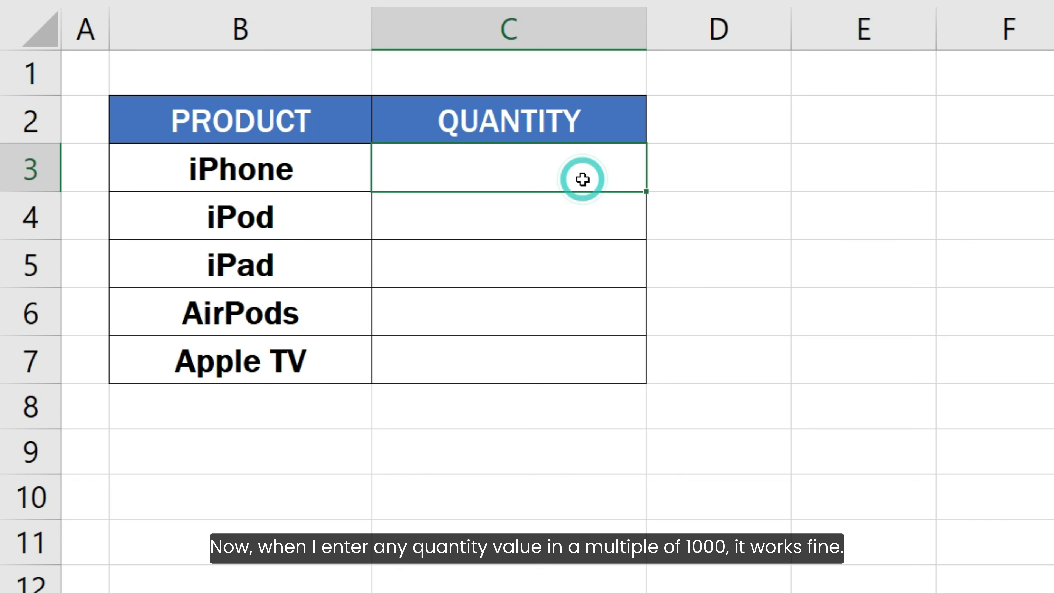
text(1000)
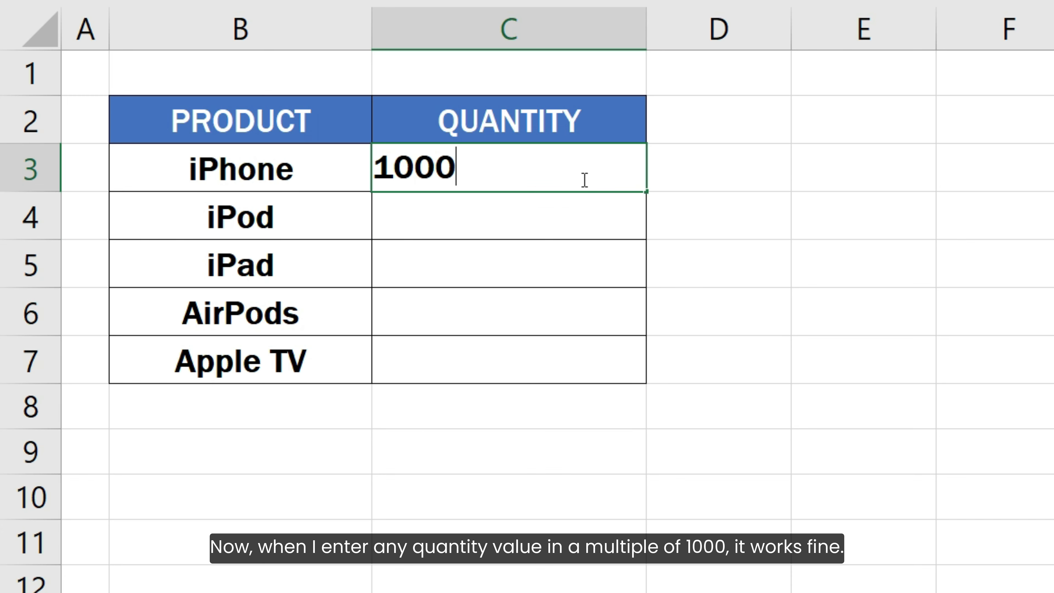
key(Return)
text(2000)
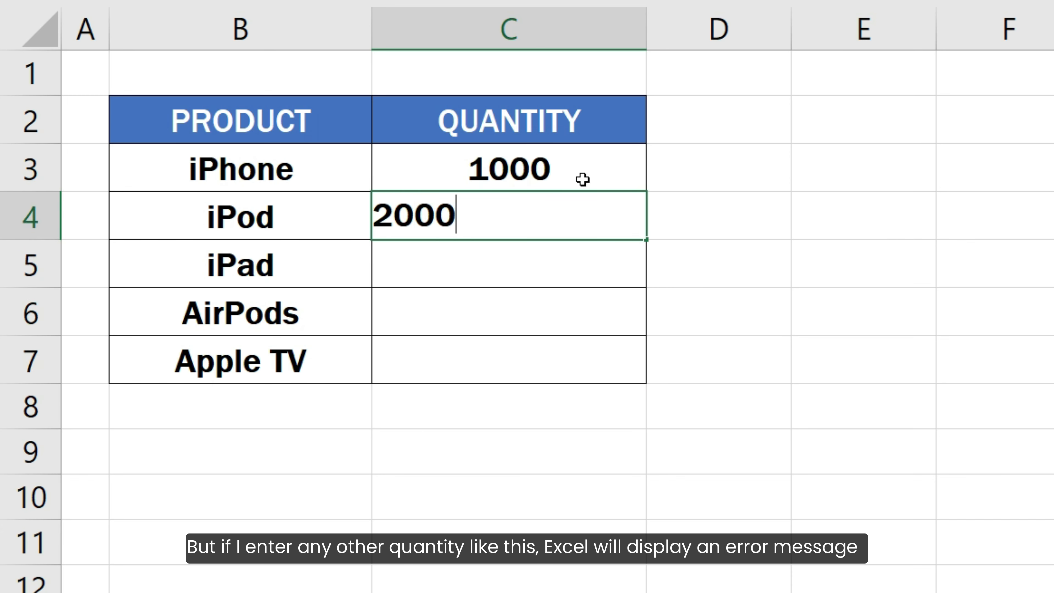
key(Return)
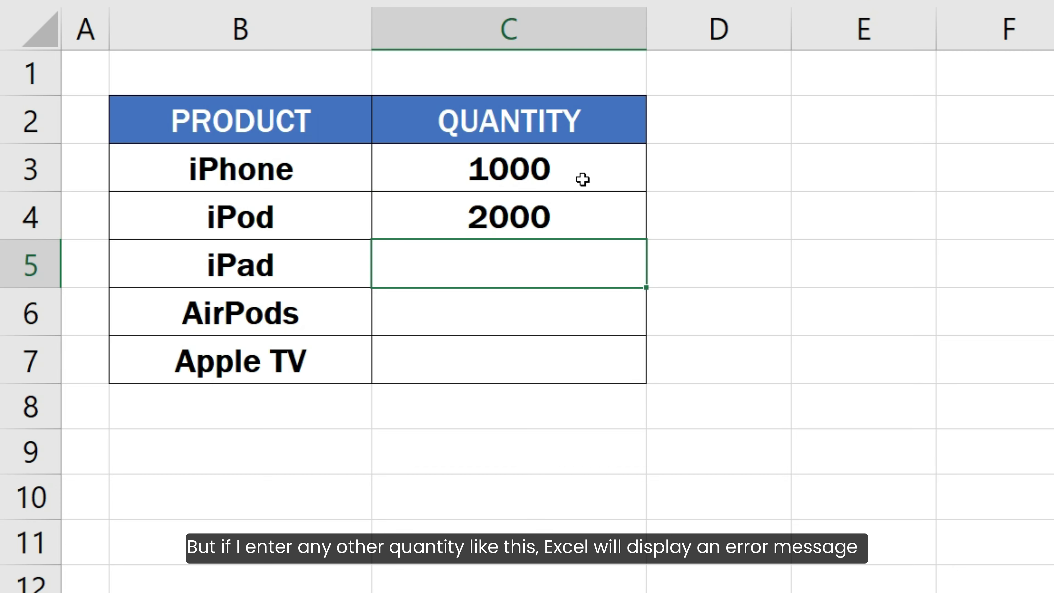
Try to enter 999 as the iPad quantity in C5 to test the validation rule, and discard the entry.
text(999)
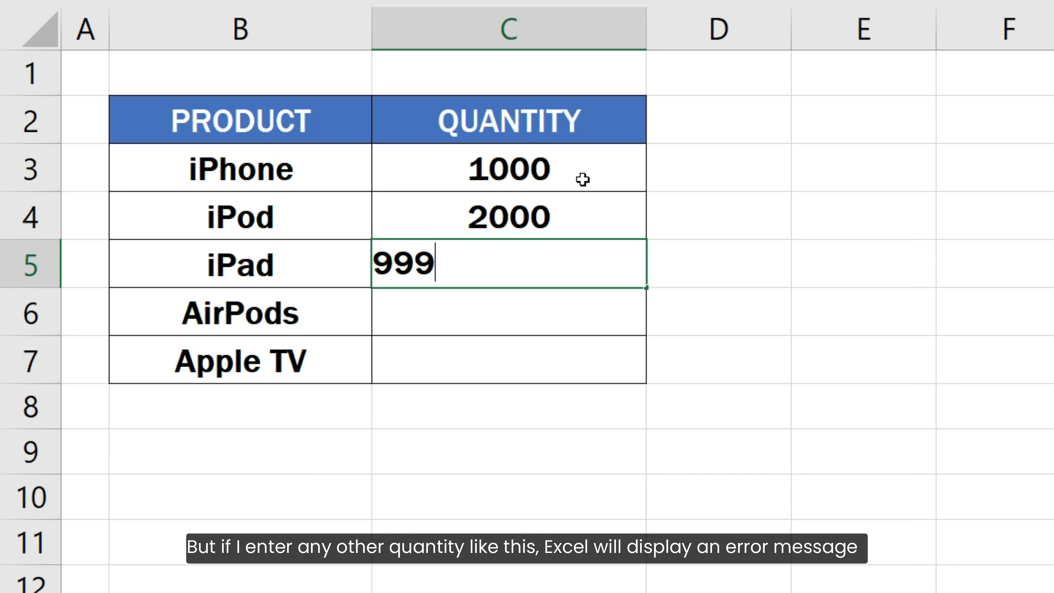
key(Return)
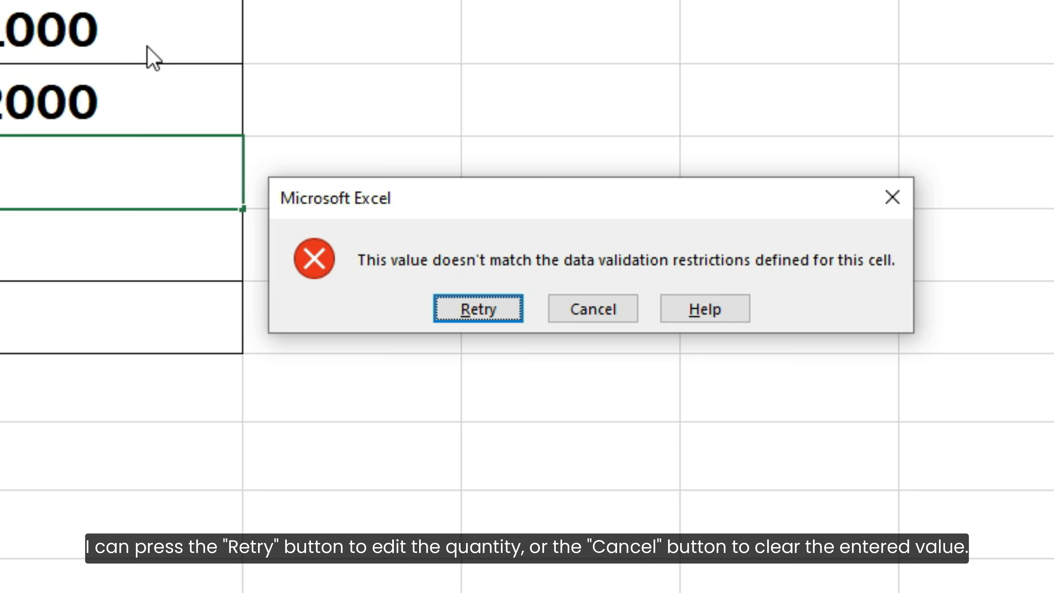
click(584, 314)
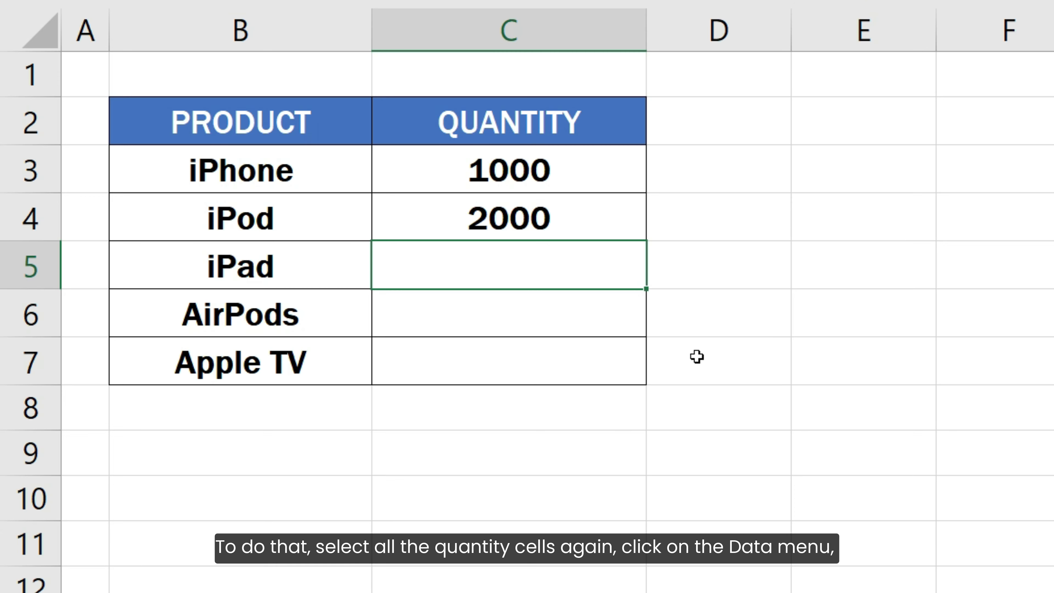
Reopen the data validation settings for C3:C7 and set the error alert's title to "Invalid quantity".
drag(602, 177, 606, 380)
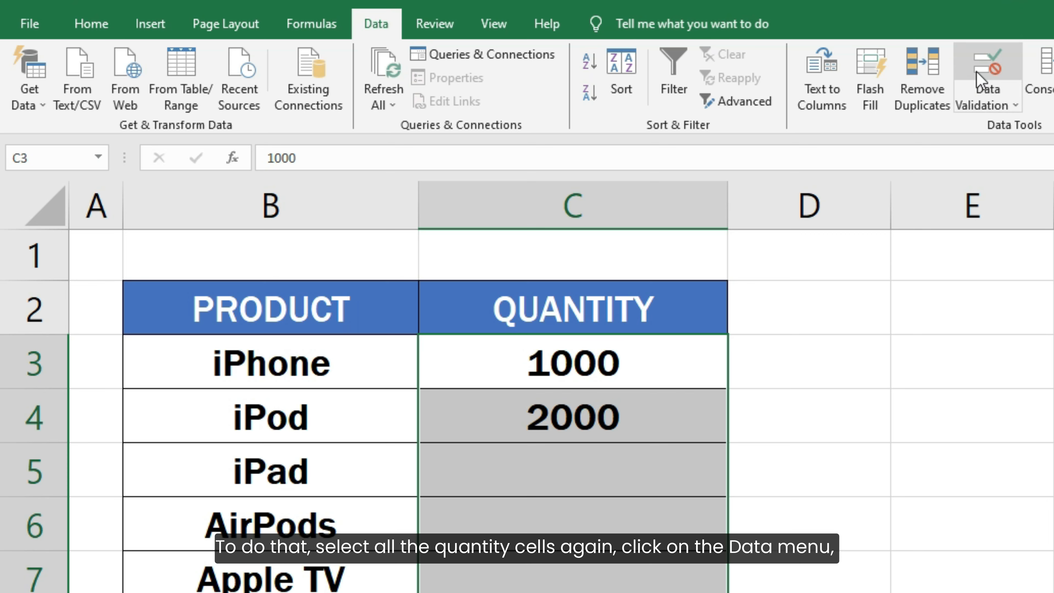
click(982, 79)
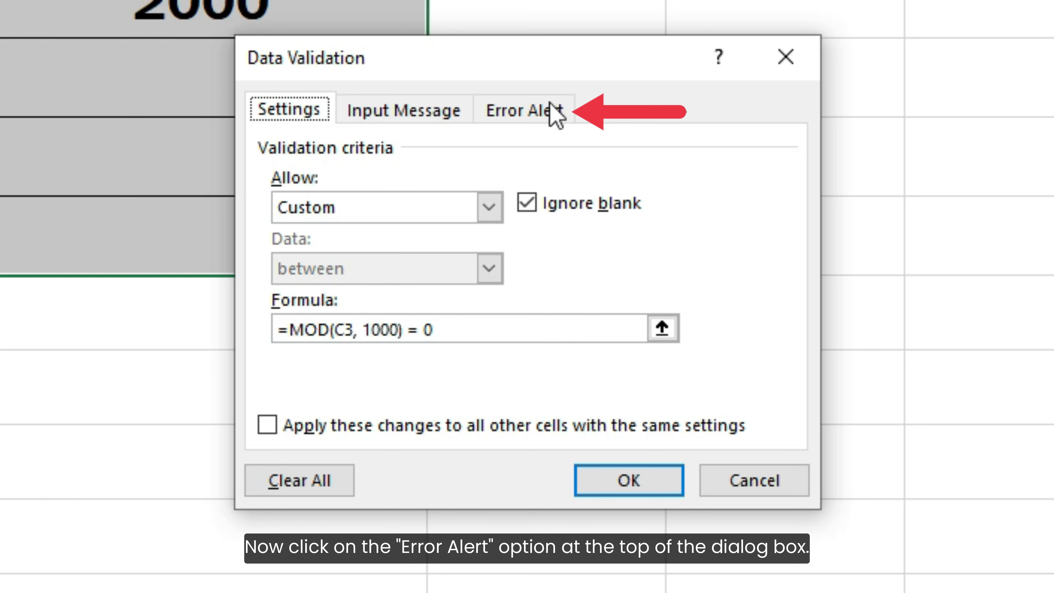
click(541, 108)
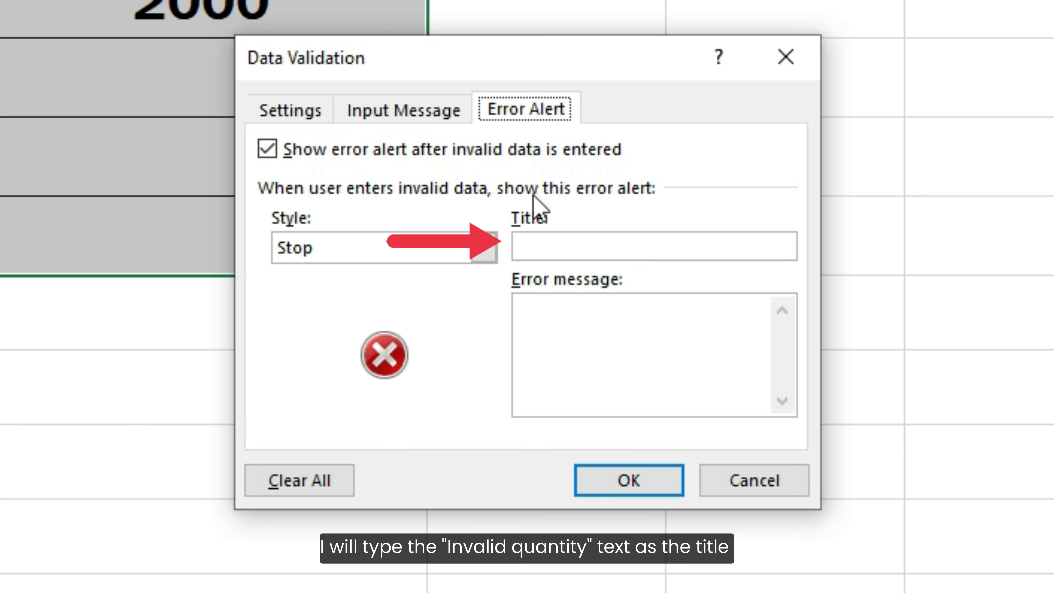
click(540, 245)
text(Invalid q)
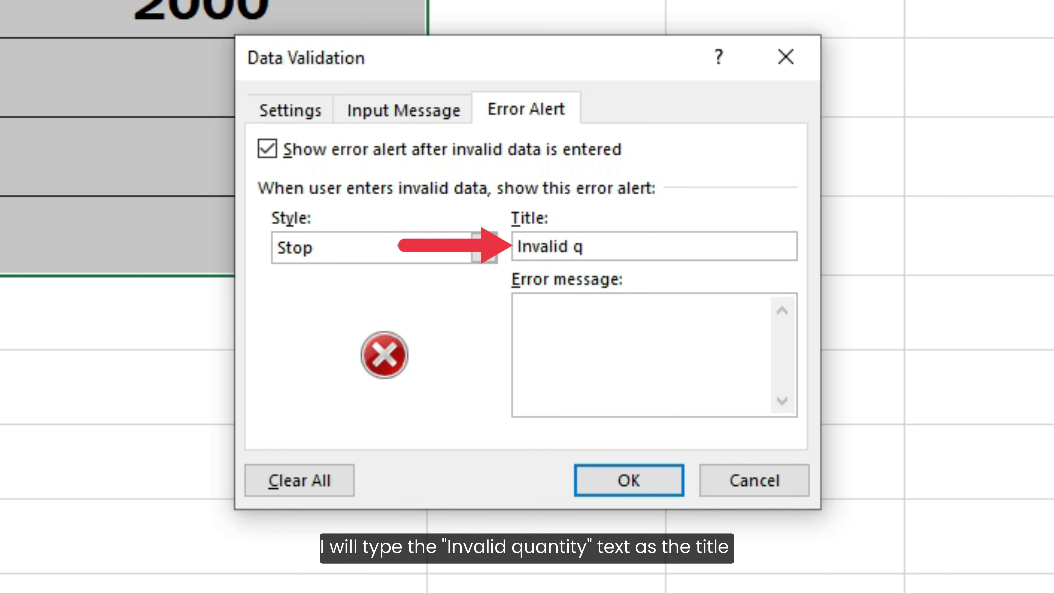
text(uantity)
Set the alert's error message to "Please enter quantity in a multiple of 1000 only." and apply the validation settings.
click(522, 312)
text(Ple)
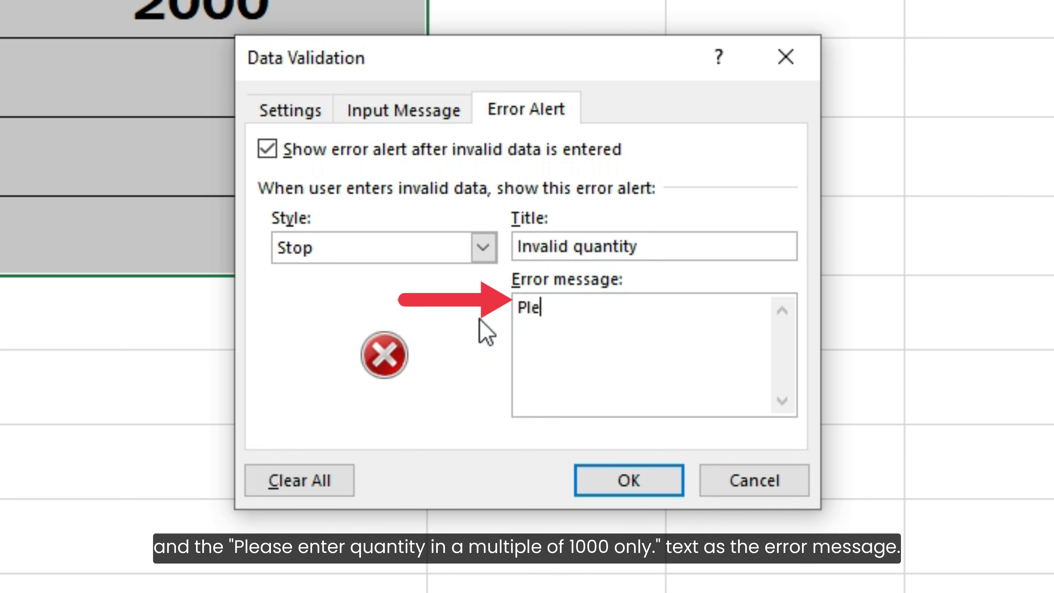
text(ase enter quantity in a)
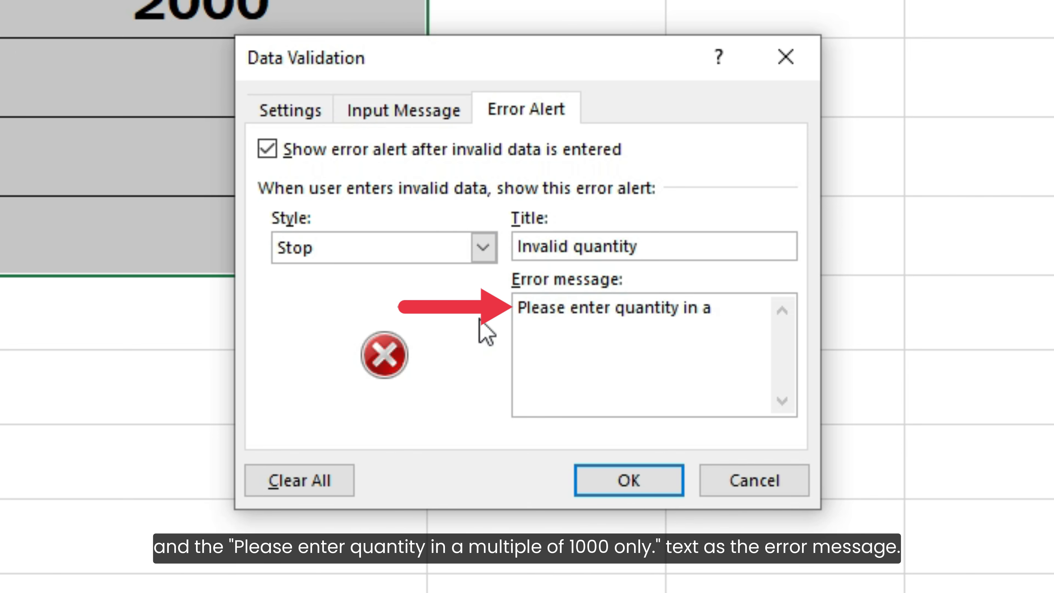
text( multiple of 1000 only.)
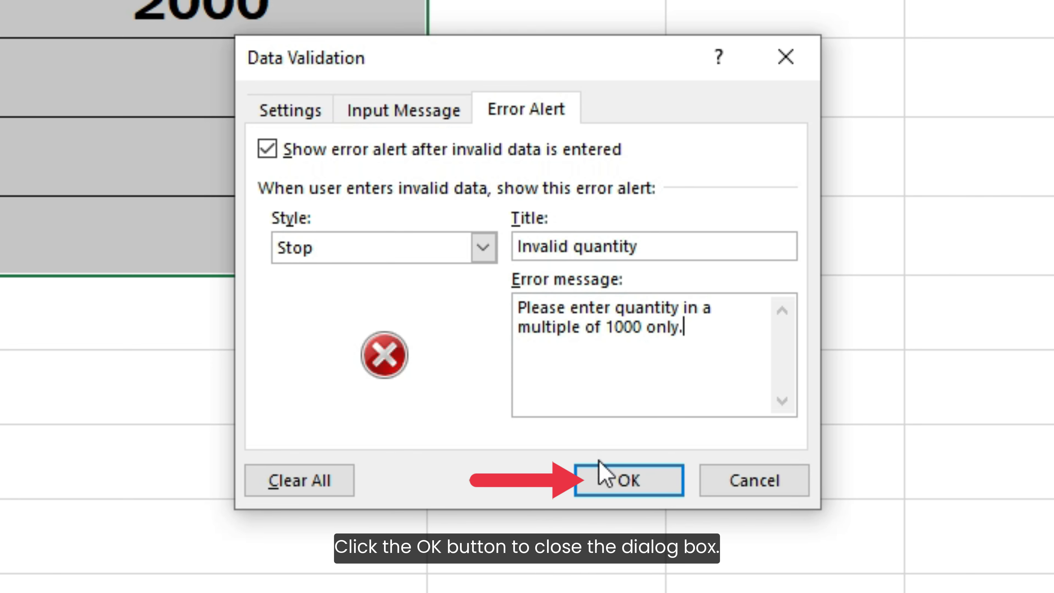
click(602, 470)
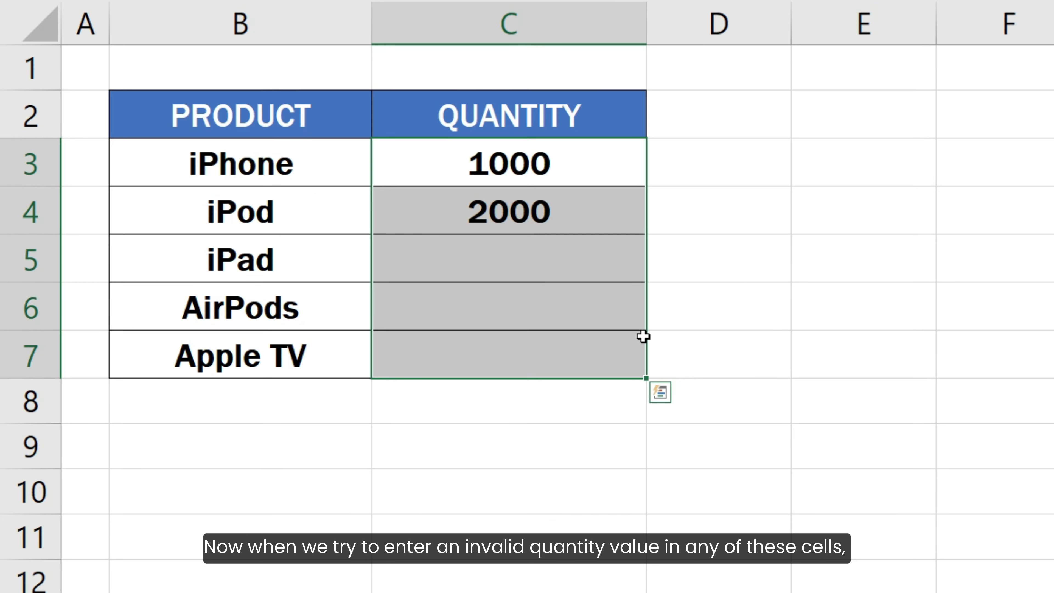
Try to enter 999 as the iPad quantity in C5 to test the custom error alert.
click(516, 206)
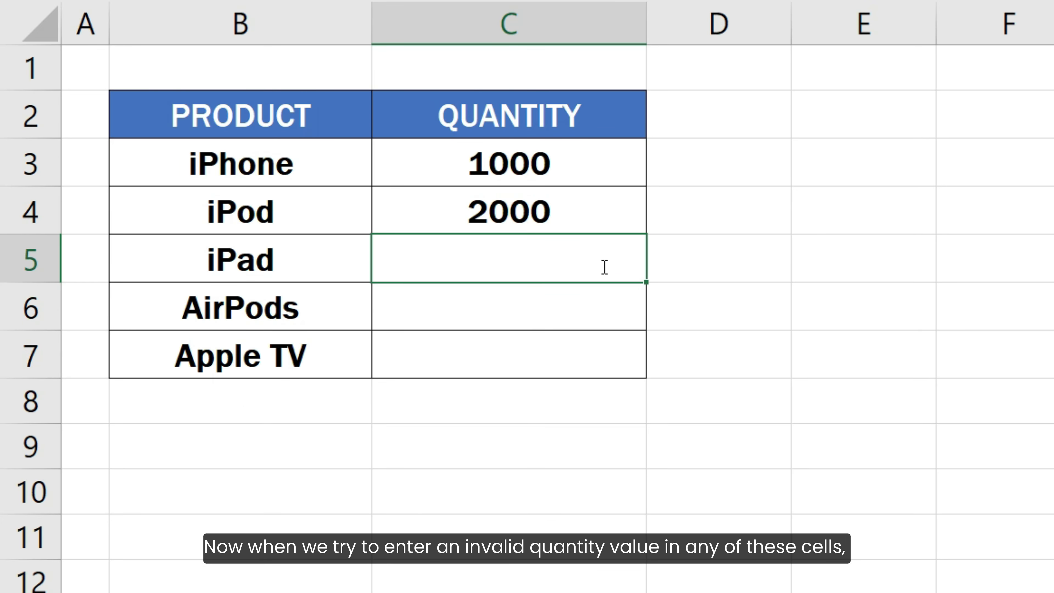
text(999)
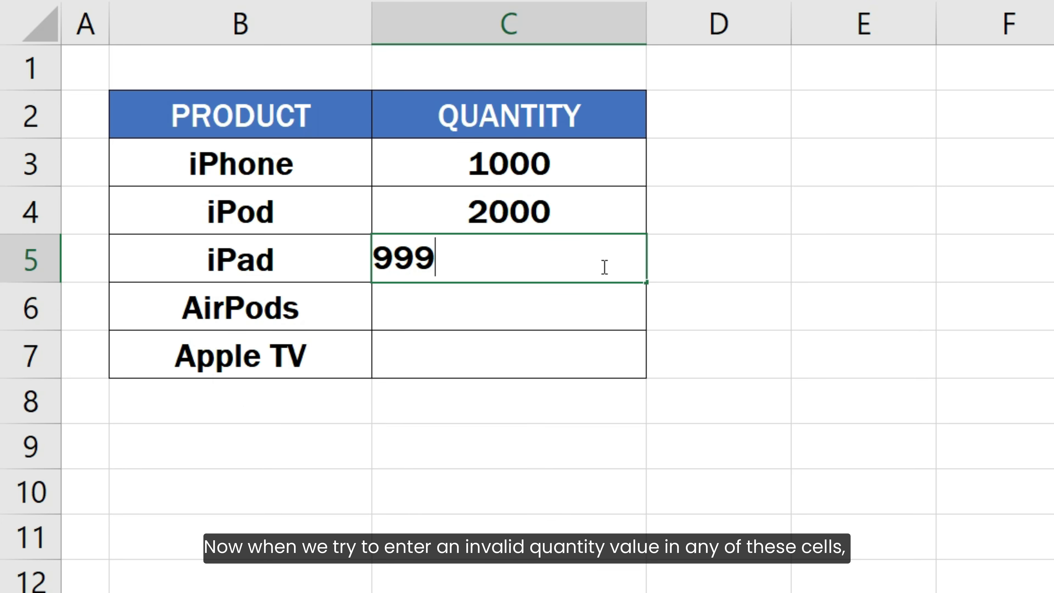
key(Return)
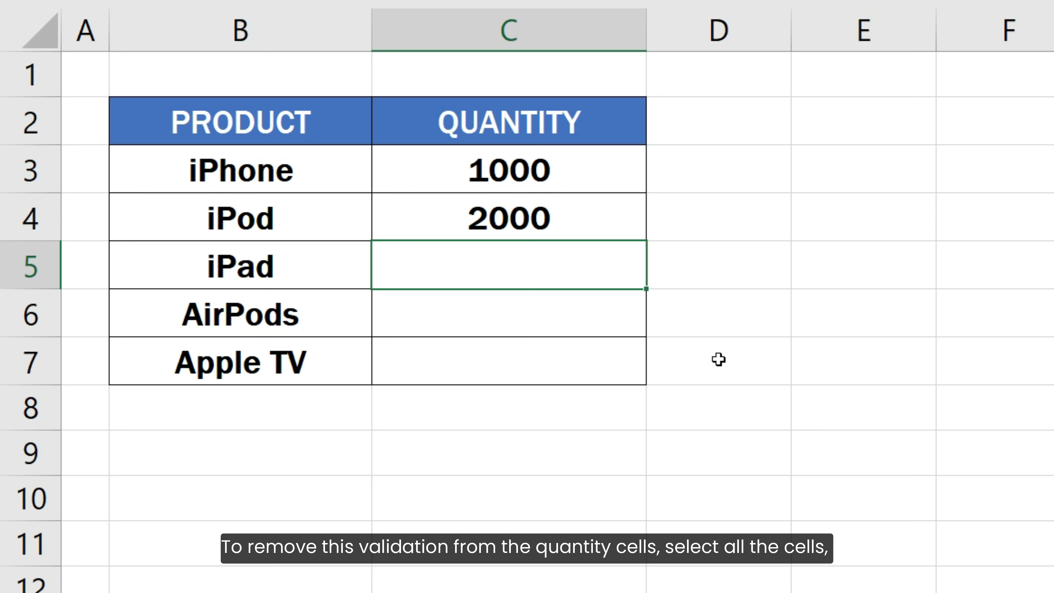
Clear all data validation settings, including the custom error alert, from the quantity cells C3:C7.
drag(619, 179, 624, 362)
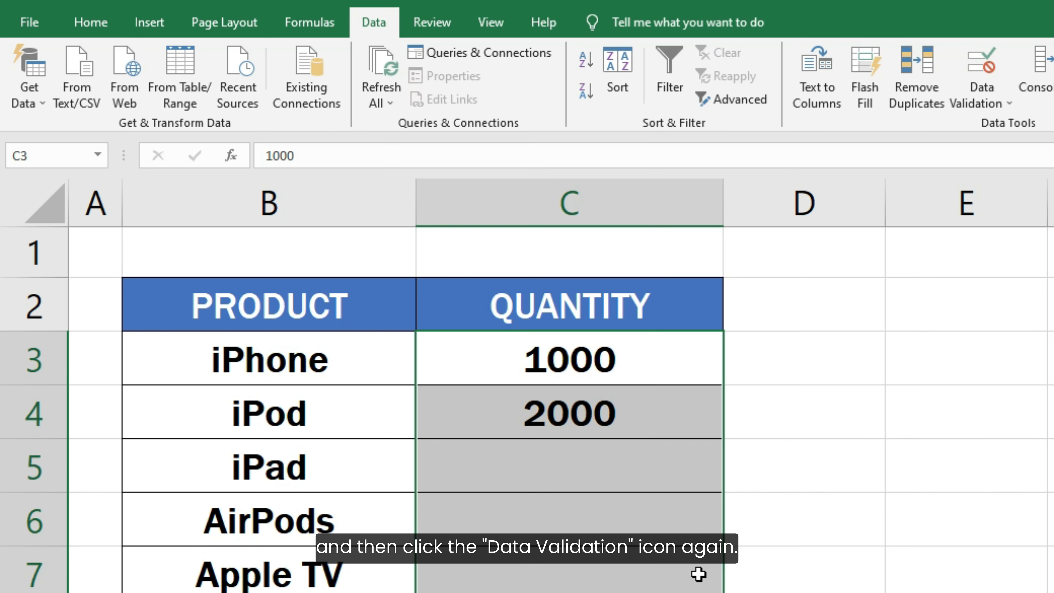
click(987, 103)
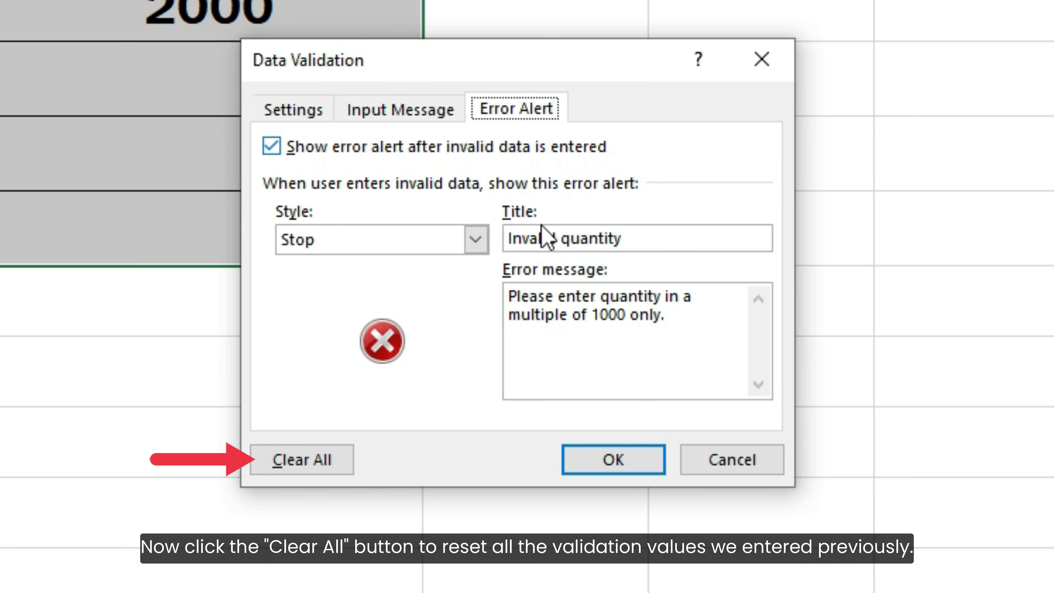
click(341, 462)
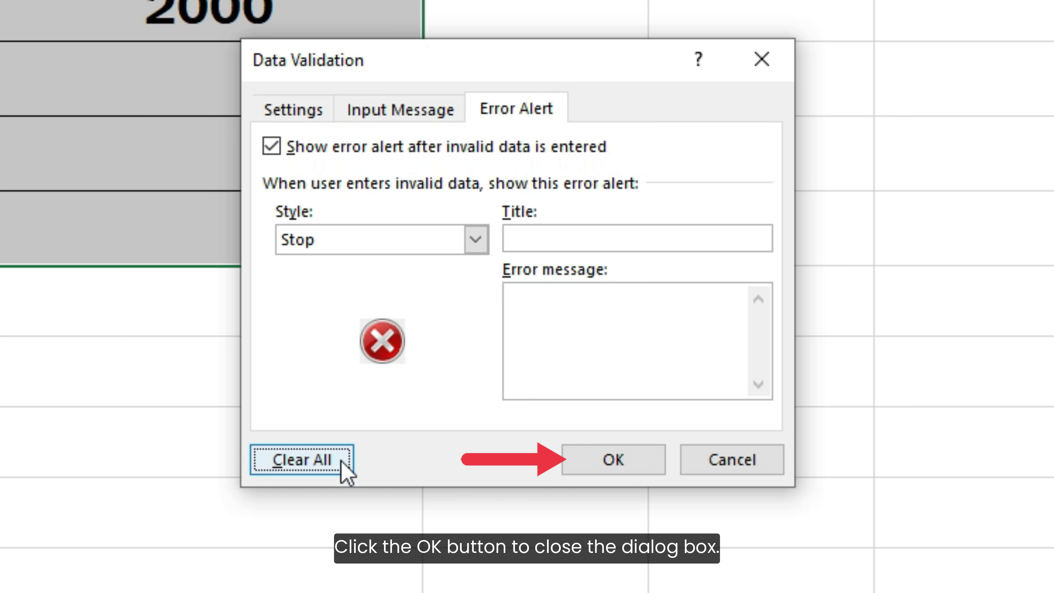
click(604, 464)
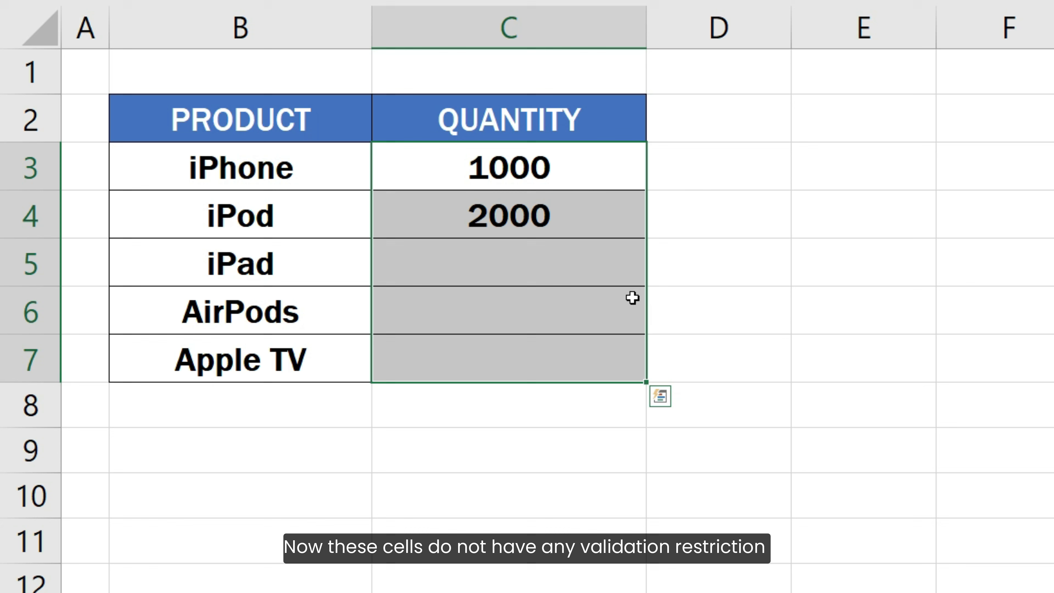
Enter the quantities 999 for iPad in C5, 570 for AirPods in C6 and 960 for Apple TV in C7.
click(618, 264)
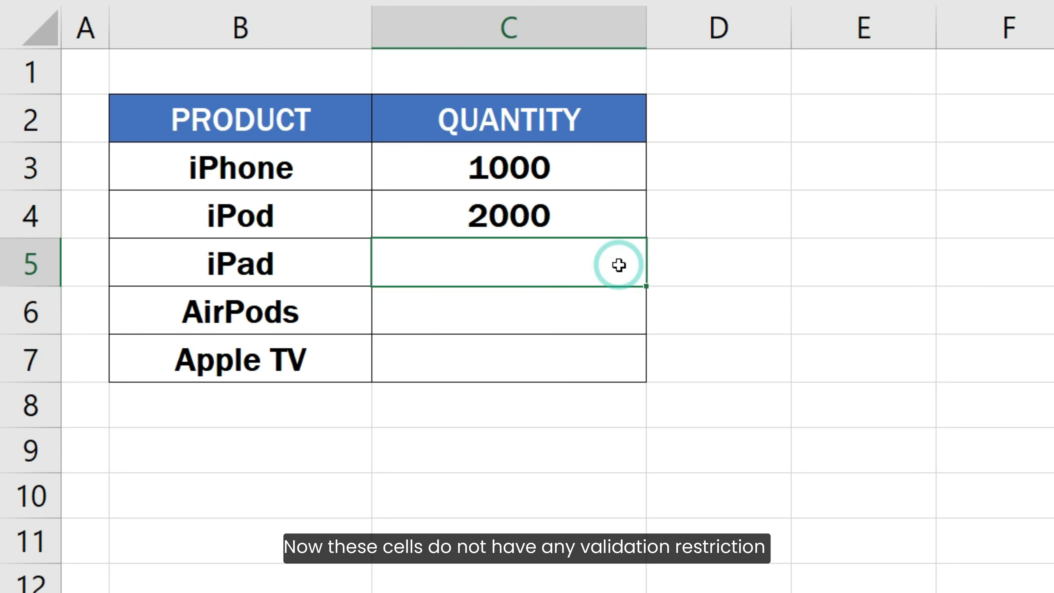
text(999)
key(Return)
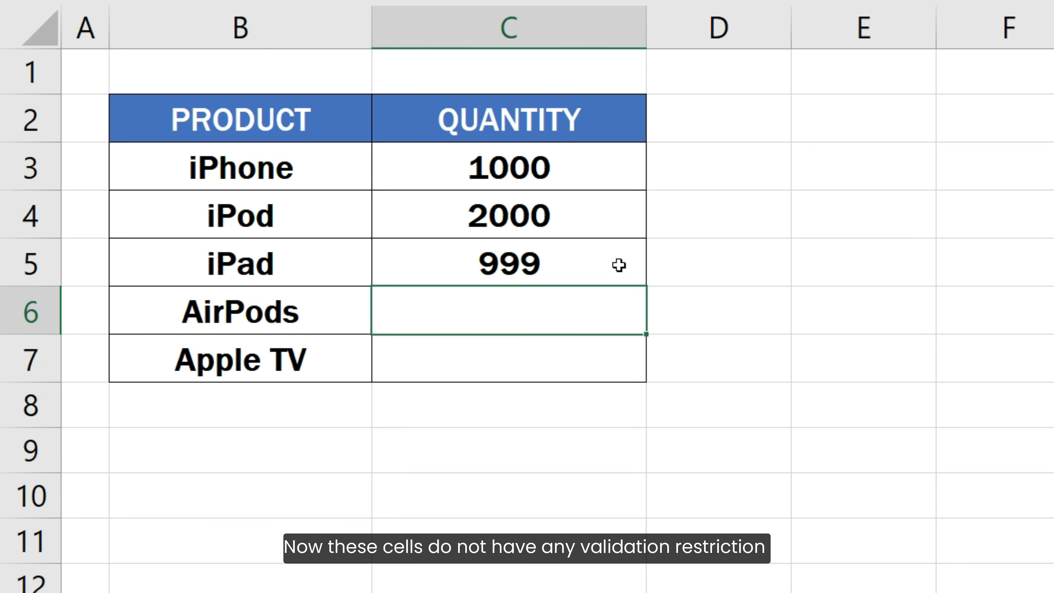
text(570)
key(Return)
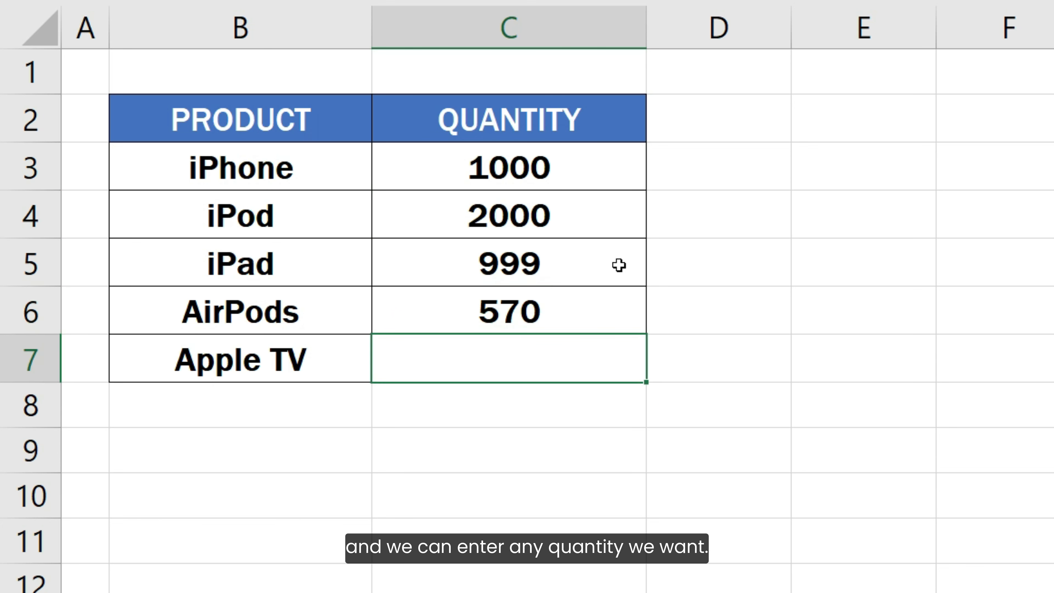
text(960)
key(Return)
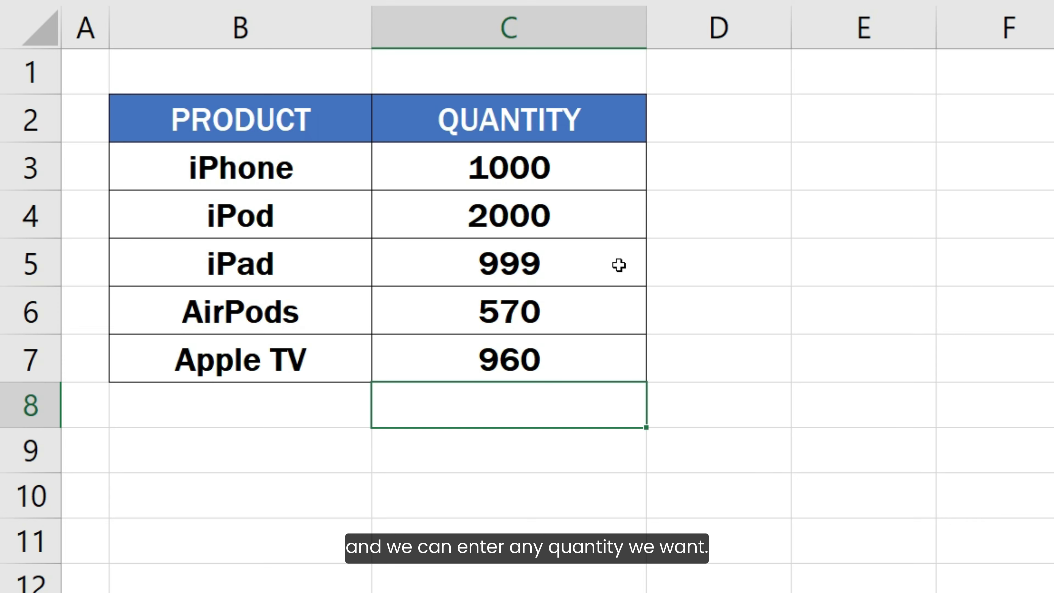